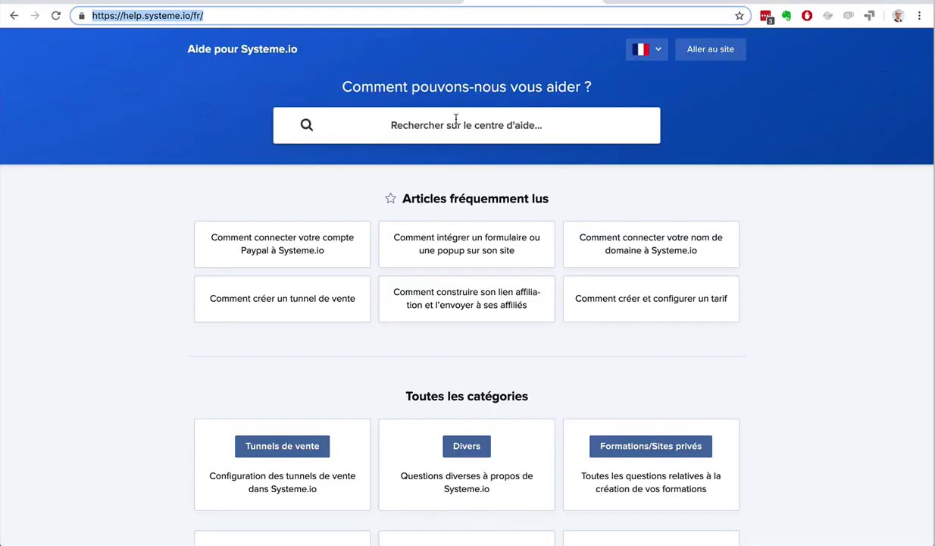
- Search the help centre for "comment créer un form" and read the article "Comment créer une page de capture ou une popup"
left_click(452, 123)
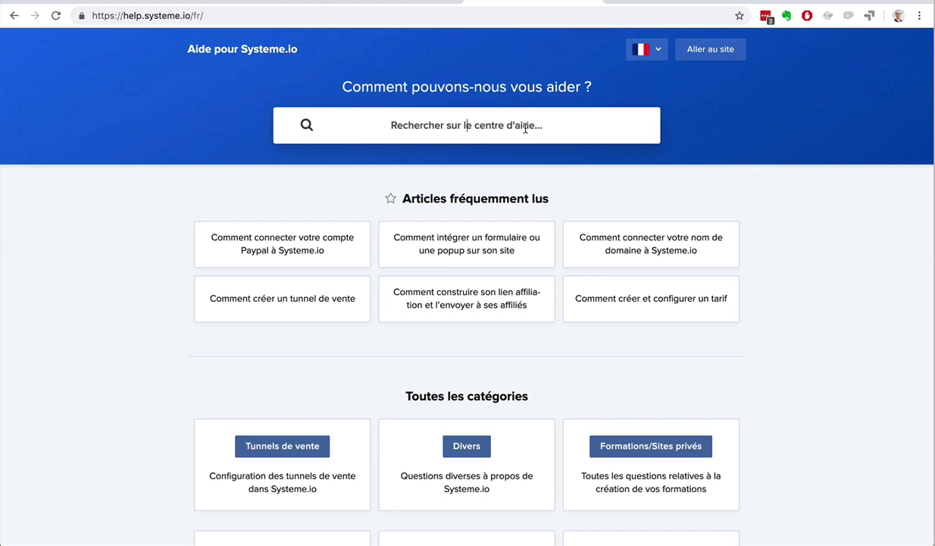
type("comment")
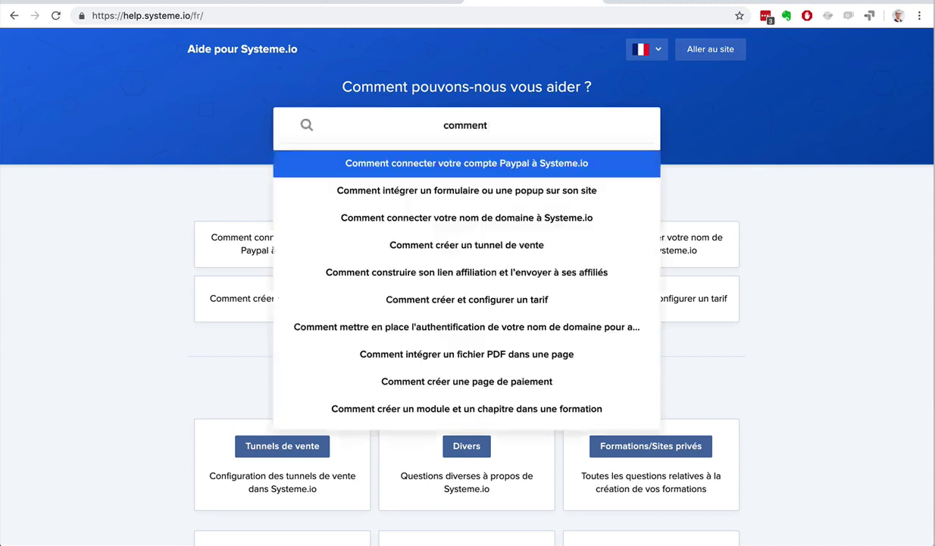
type(" créer un for")
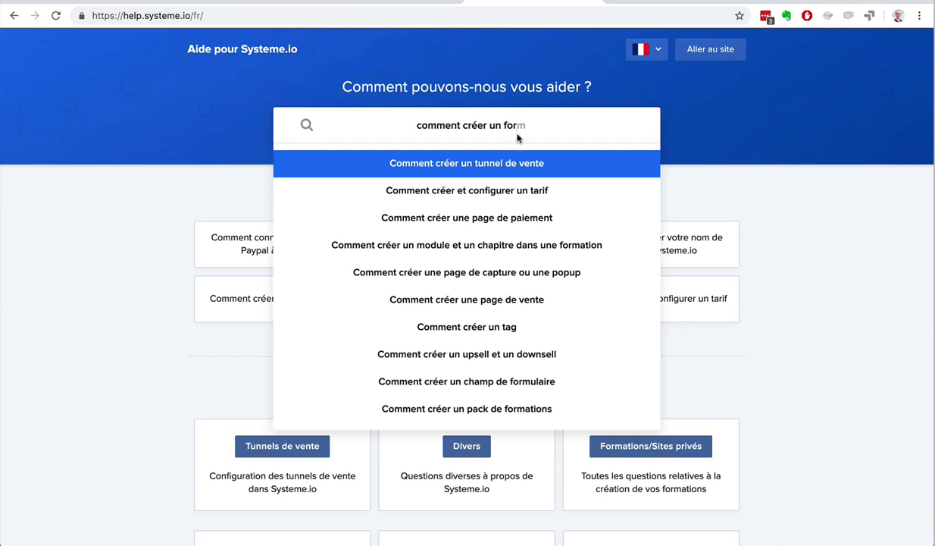
left_click(512, 274)
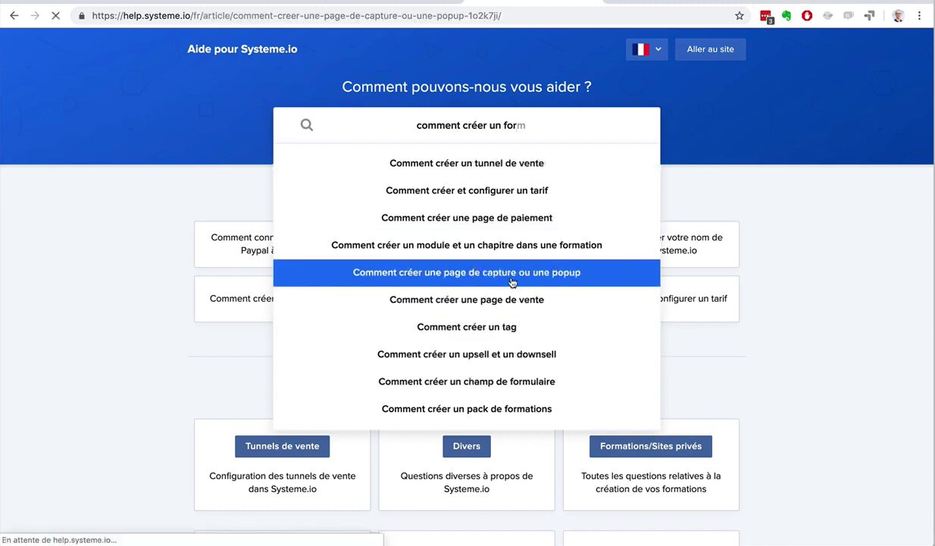
scroll(797, 274, "down", 5)
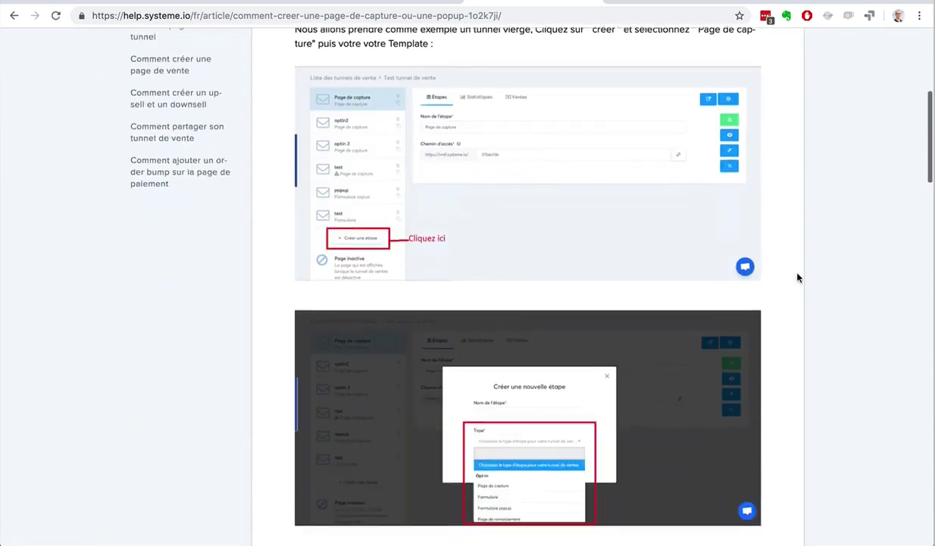
scroll(798, 278, "up", 4)
scroll(797, 278, "up", 1)
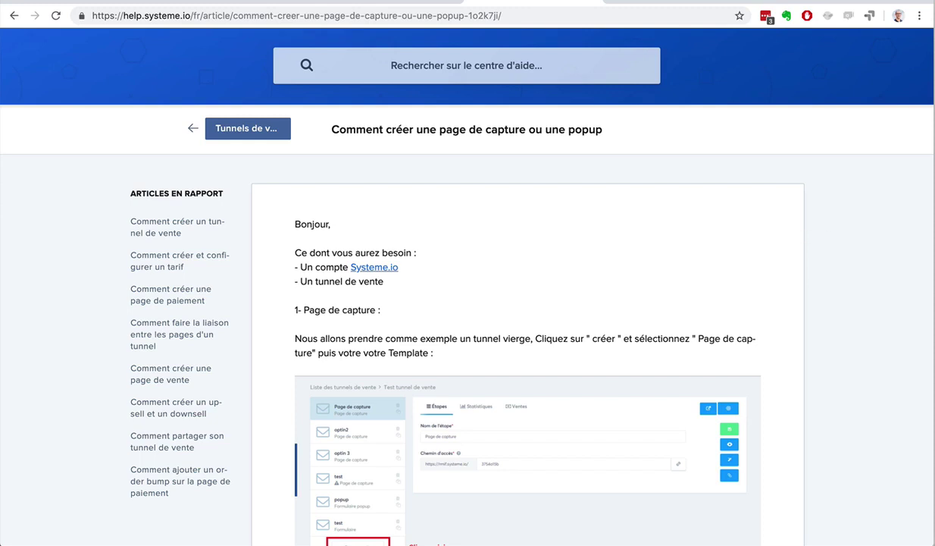
- Switch to the Systeme.io dashboard, examine the affiliate dashboard's commission offer and affiliate links, and return to the main dashboard
left_click(781, 3)
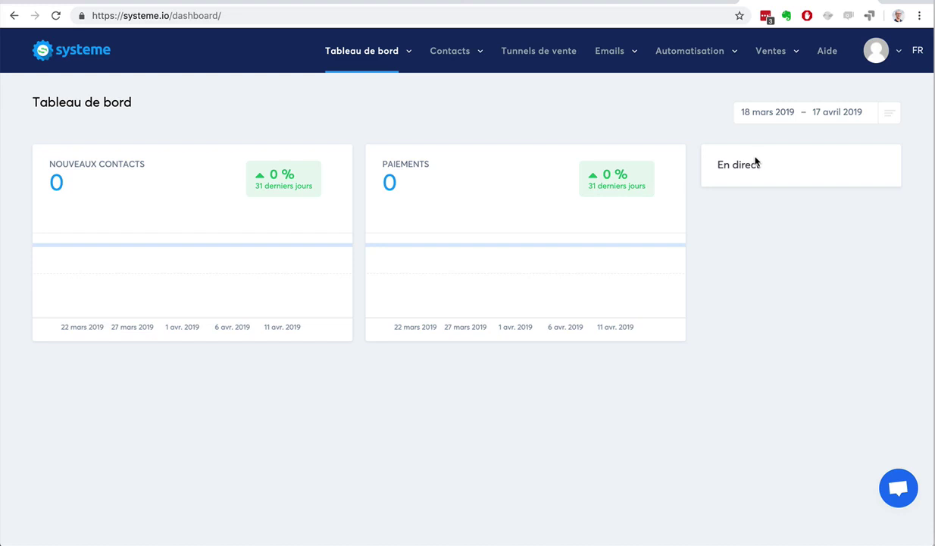
mouse_move(407, 56)
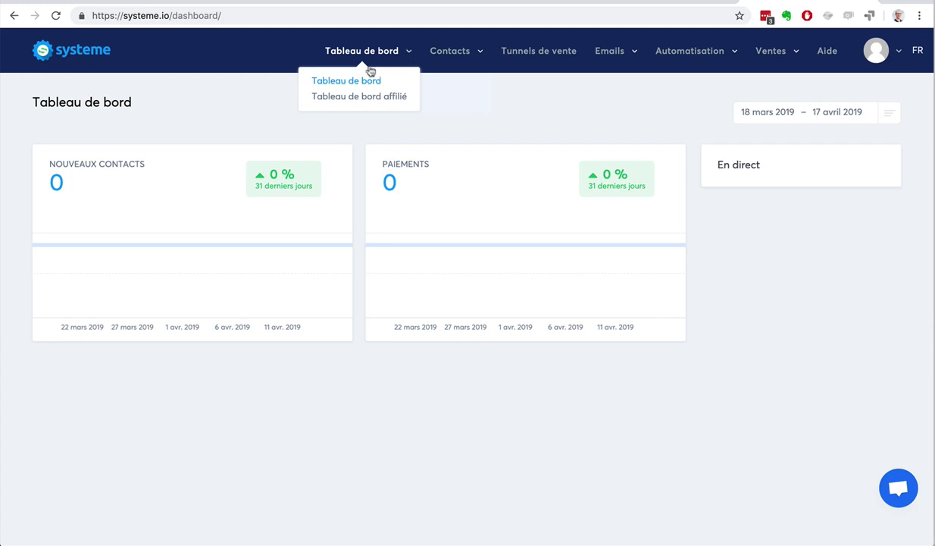
left_click(351, 98)
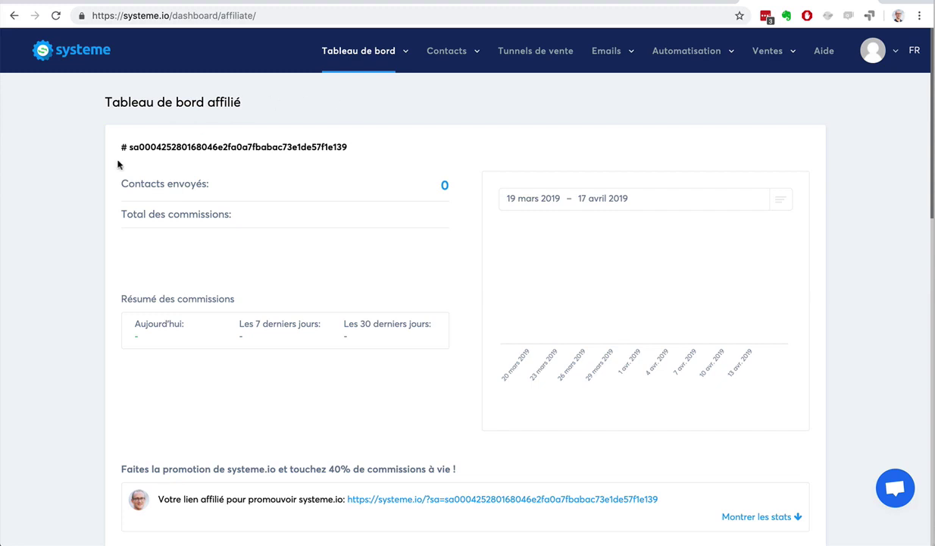
scroll(69, 247, "down", 3)
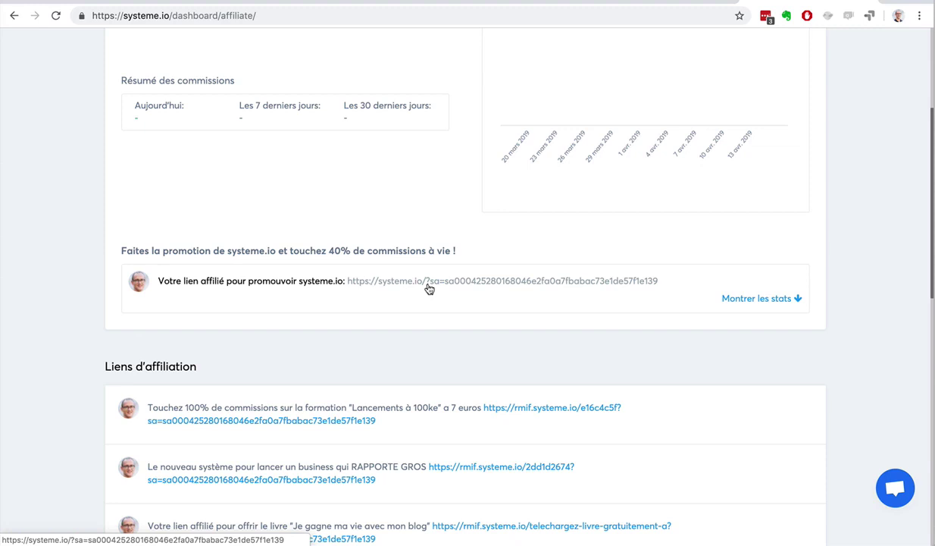
left_click_drag(327, 251, 459, 251)
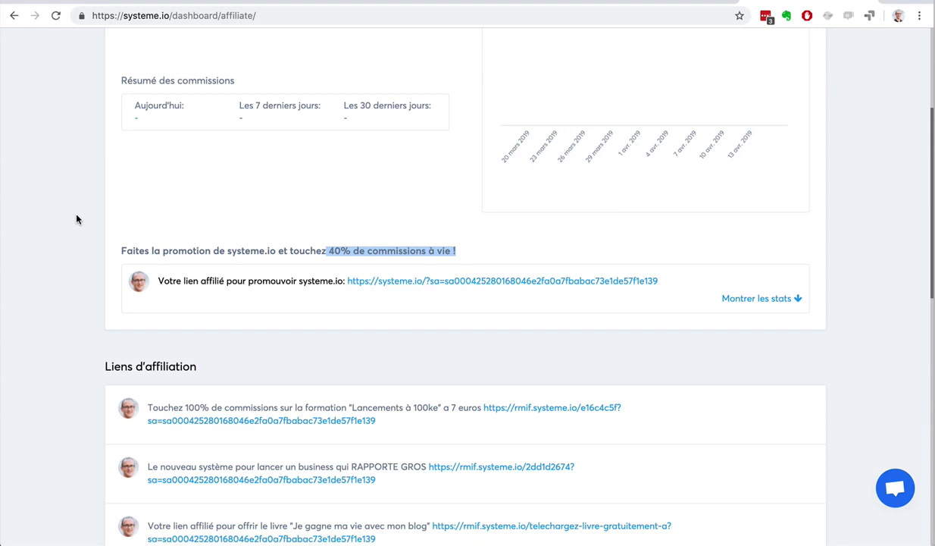
scroll(75, 219, "up", 3)
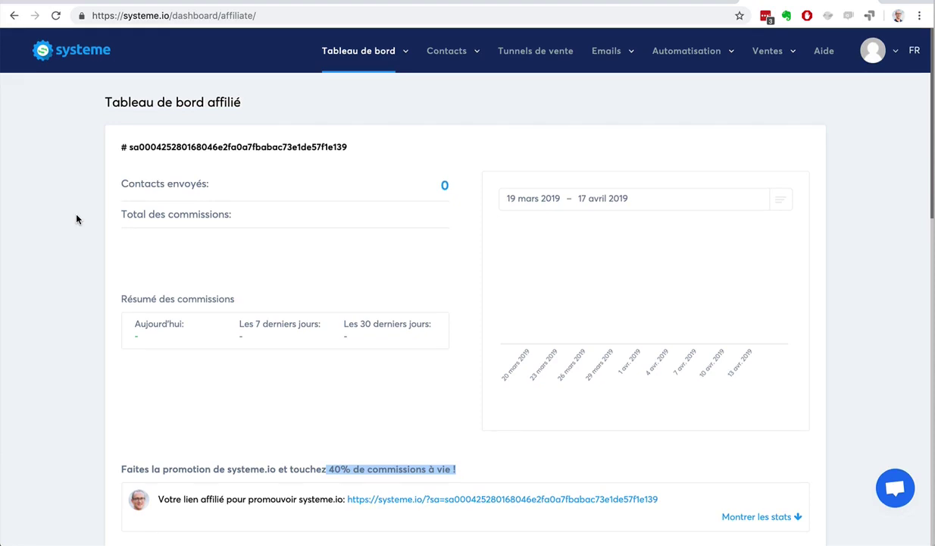
scroll(90, 244, "down", 5)
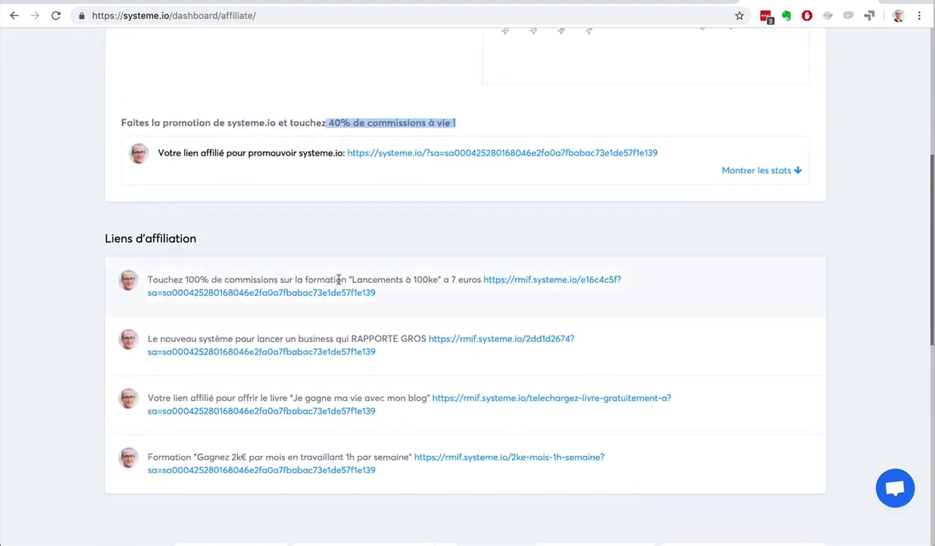
scroll(76, 231, "up", 5)
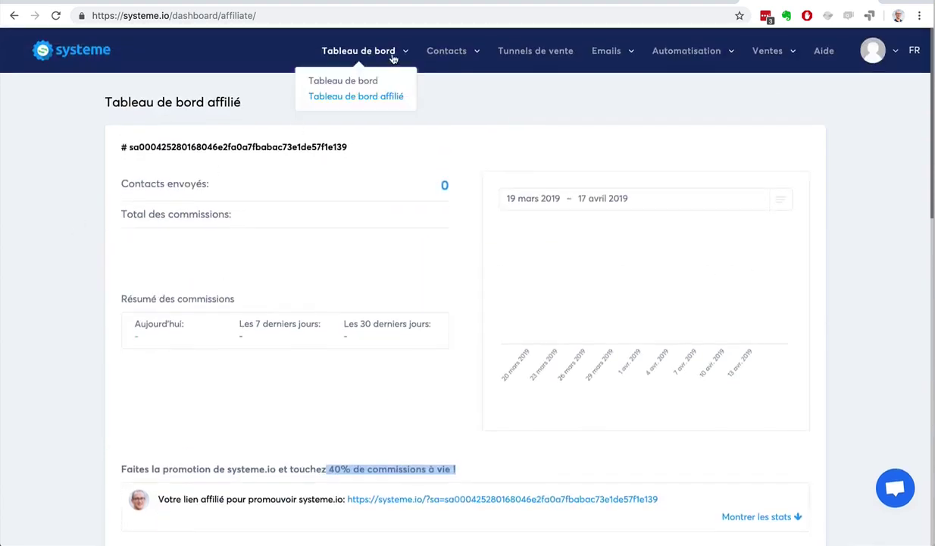
left_click(359, 82)
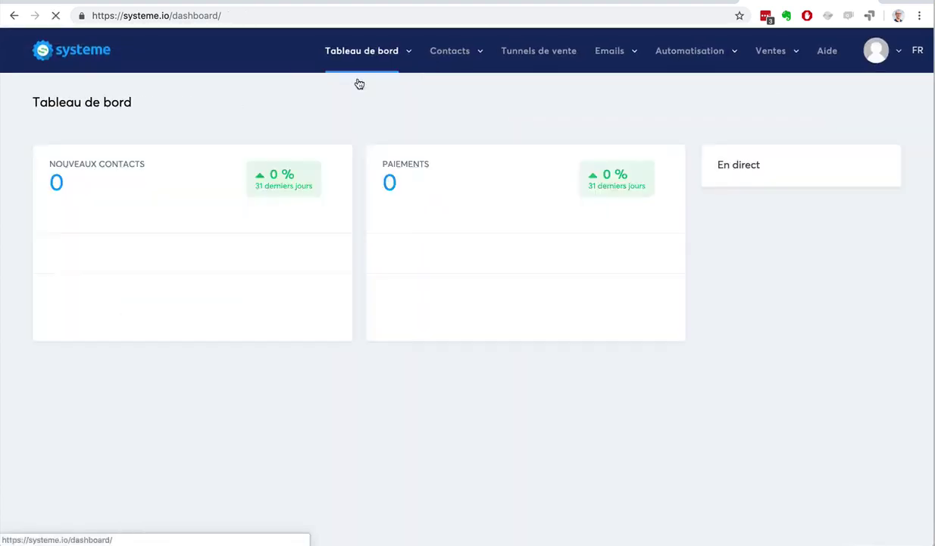
- Examine the contact list's available filters and view the tag management page
mouse_move(443, 60)
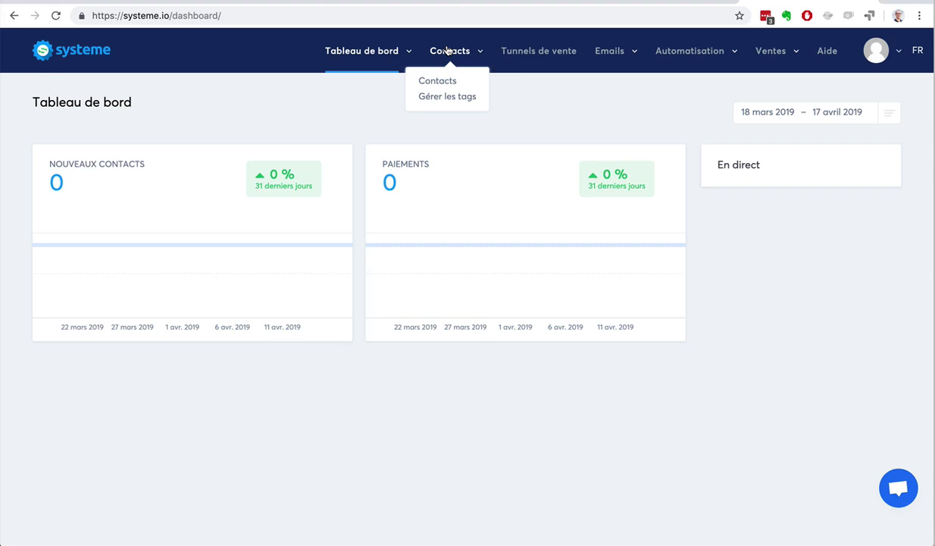
left_click(444, 81)
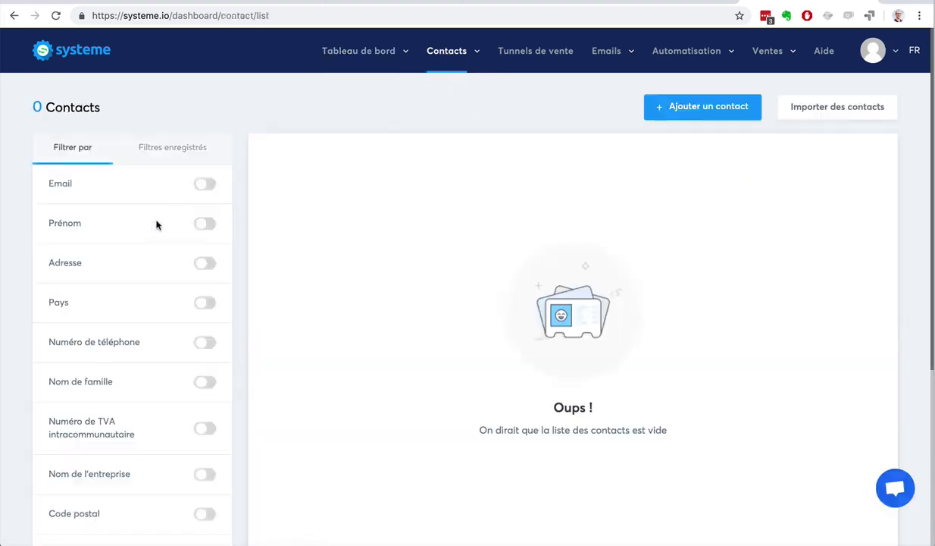
scroll(156, 225, "down", 3)
scroll(156, 225, "up", 3)
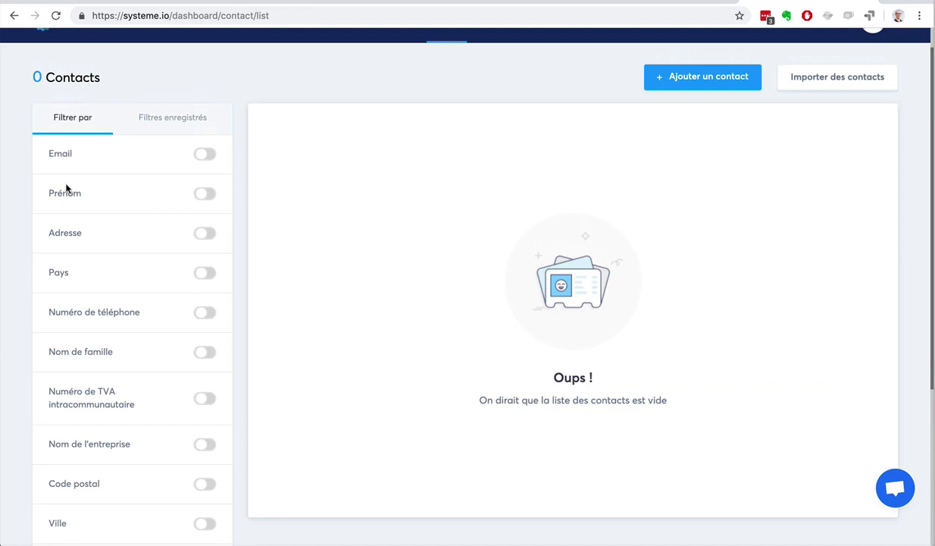
scroll(125, 310, "down", 2)
scroll(125, 310, "down", 3)
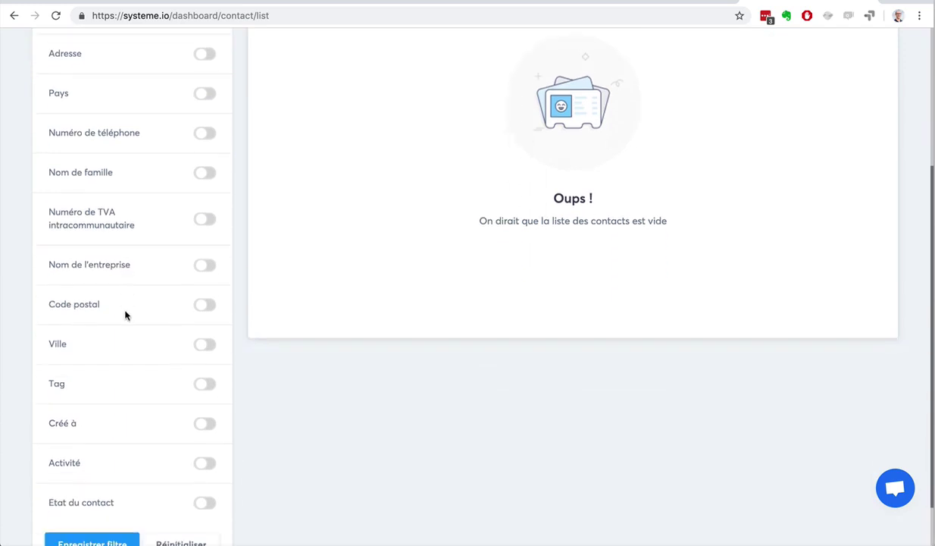
scroll(125, 315, "down", 1)
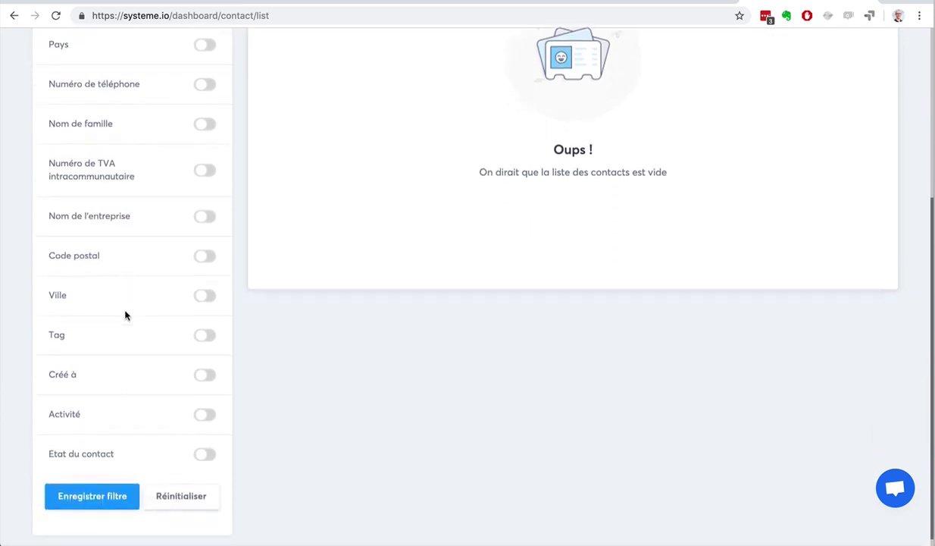
scroll(119, 317, "up", 6)
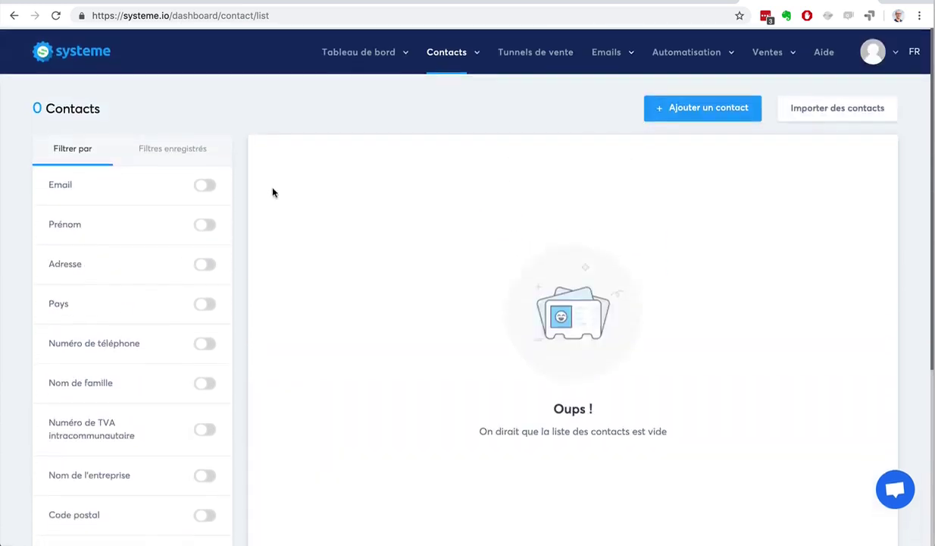
left_click(445, 96)
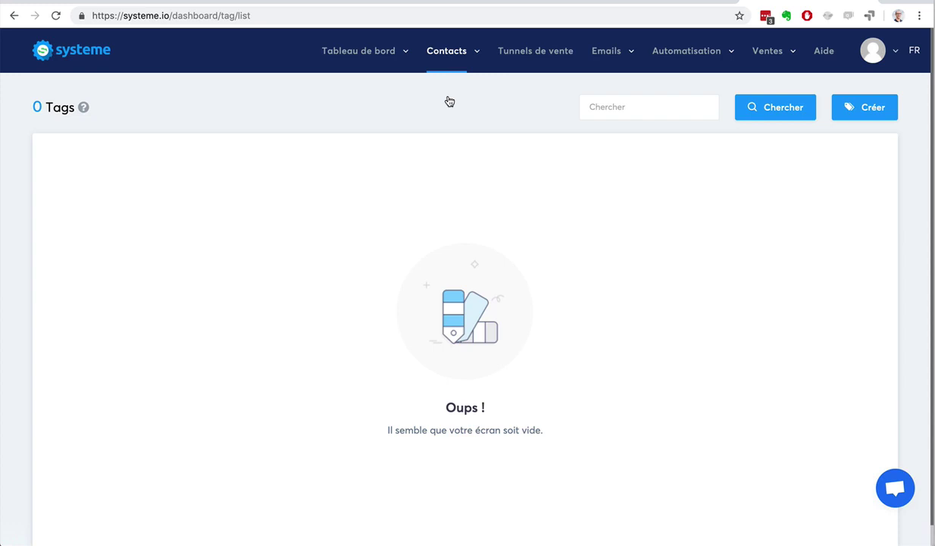
- View the sales funnel list and examine the charts on the email statistics page
left_click(557, 55)
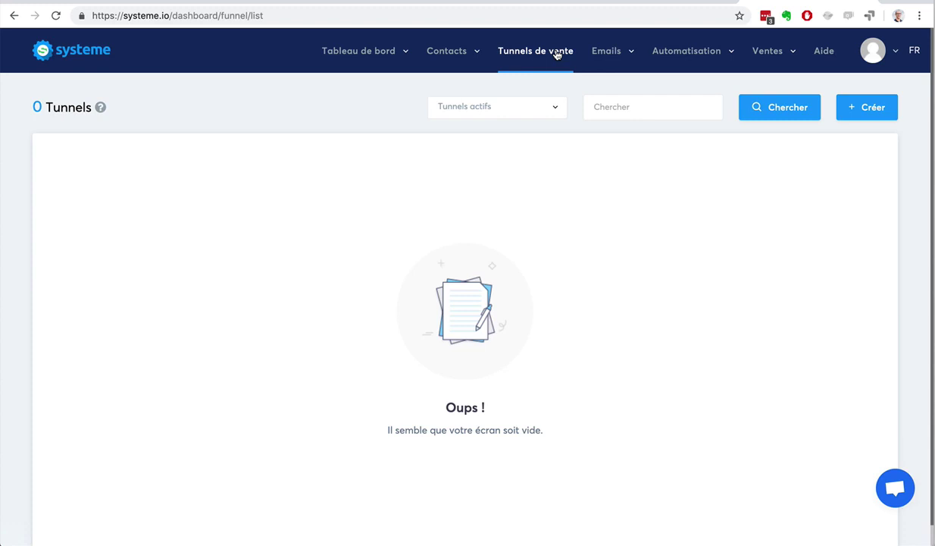
mouse_move(606, 58)
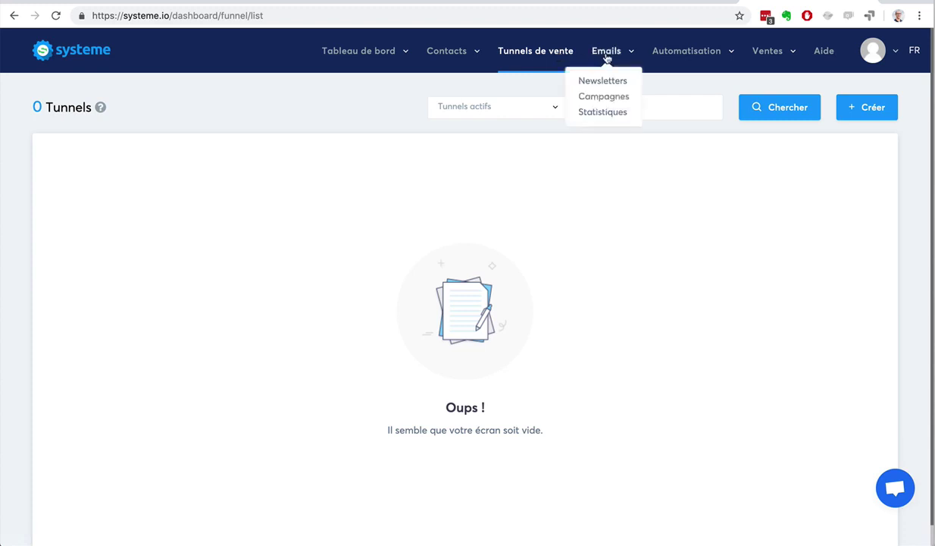
left_click(604, 114)
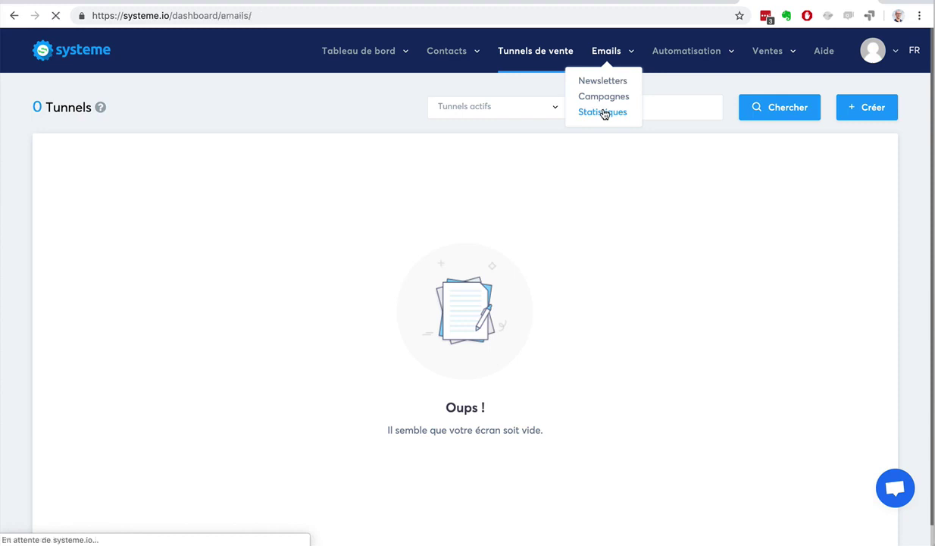
scroll(109, 192, "down", 3)
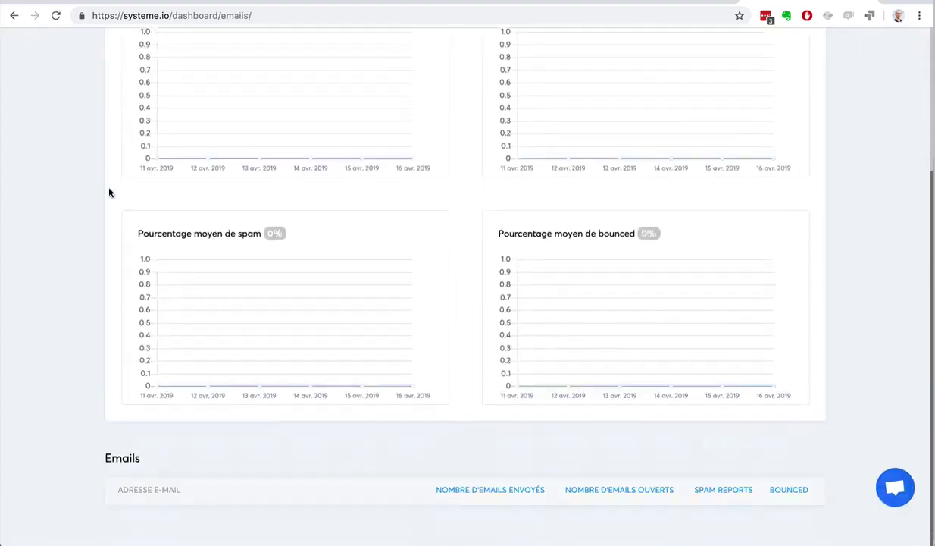
scroll(109, 193, "up", 3)
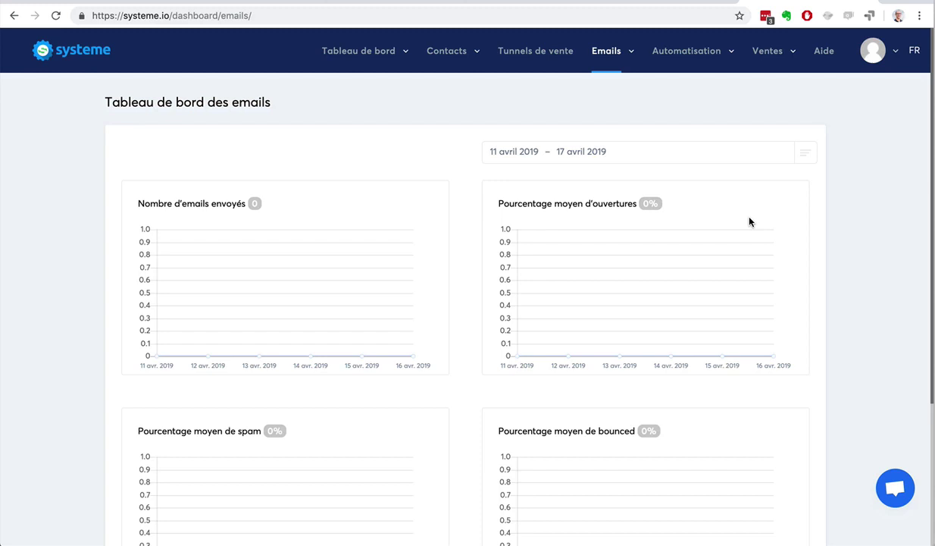
- View the automation rules list and the workflow editor's list
mouse_move(708, 65)
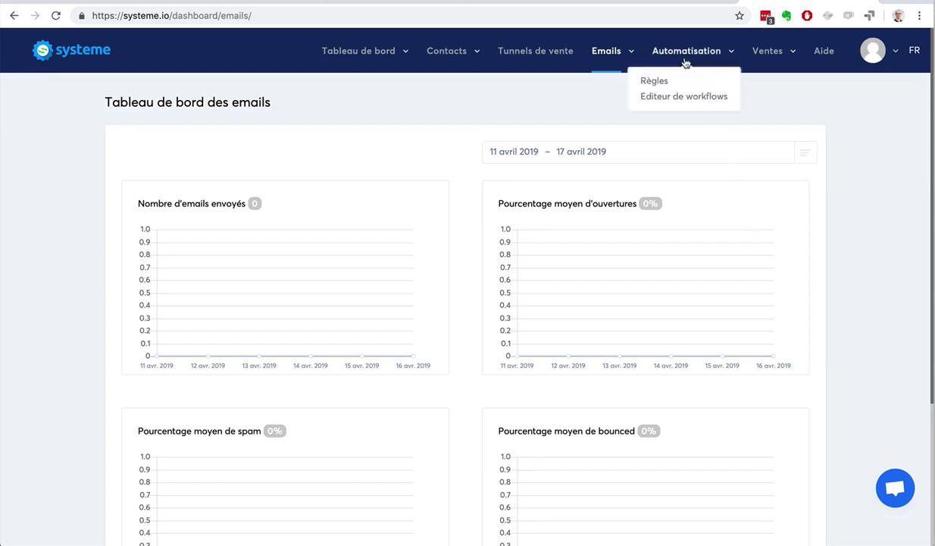
left_click(653, 81)
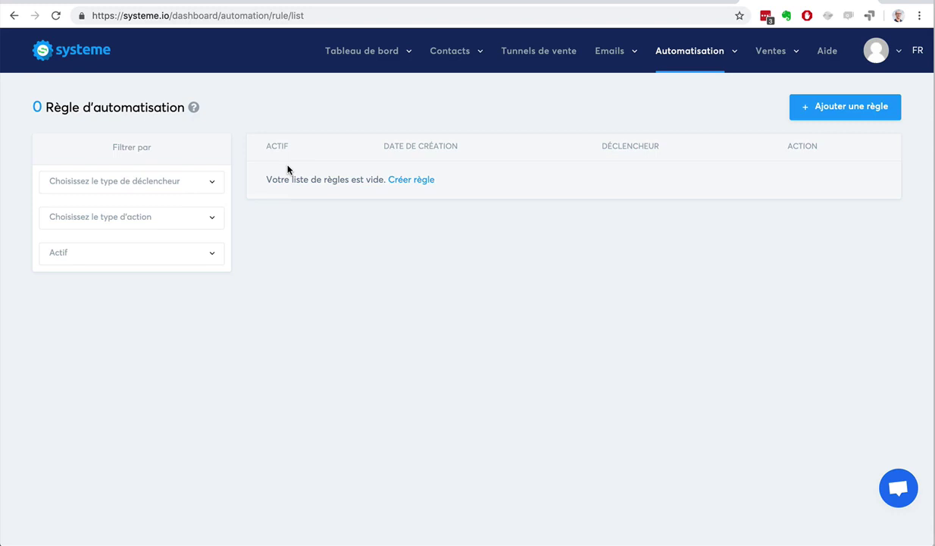
mouse_move(703, 53)
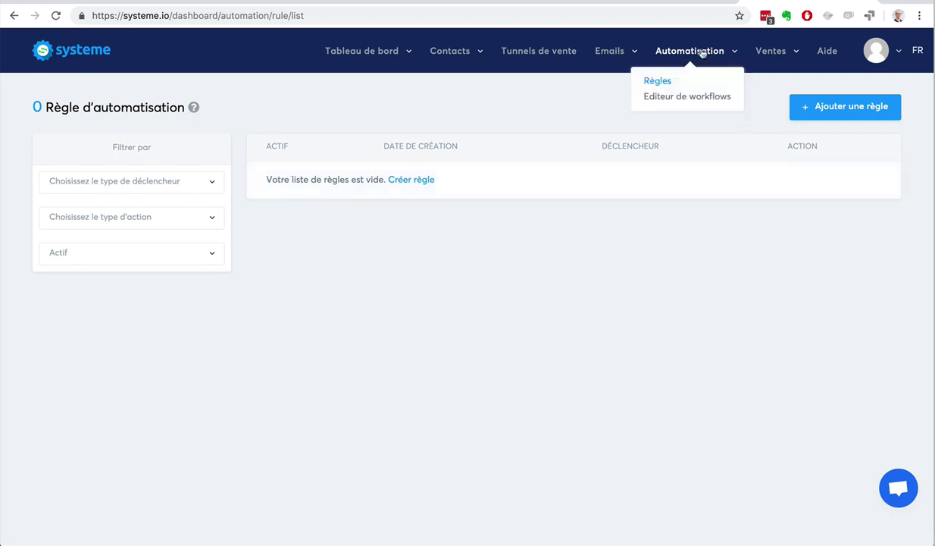
left_click(687, 97)
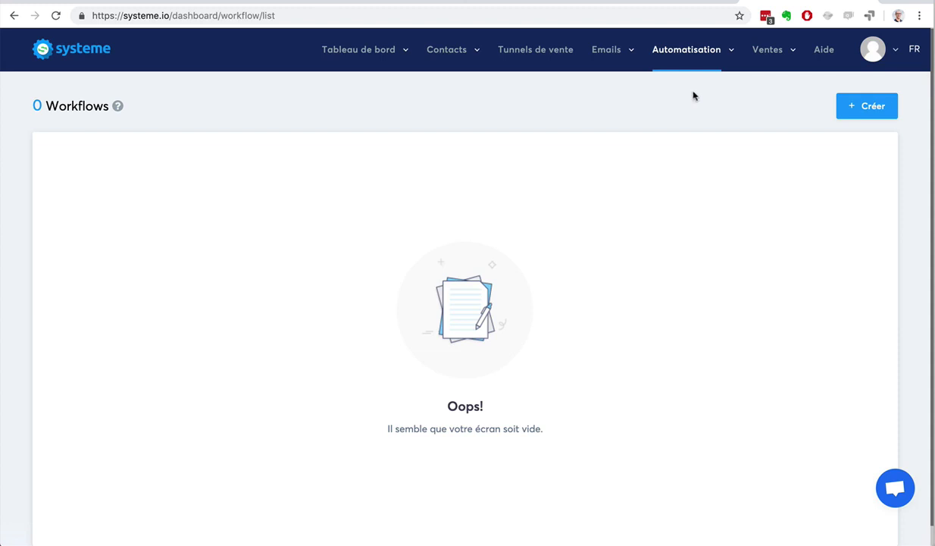
- View the product list and the discount coupons page in the sales section
mouse_move(779, 49)
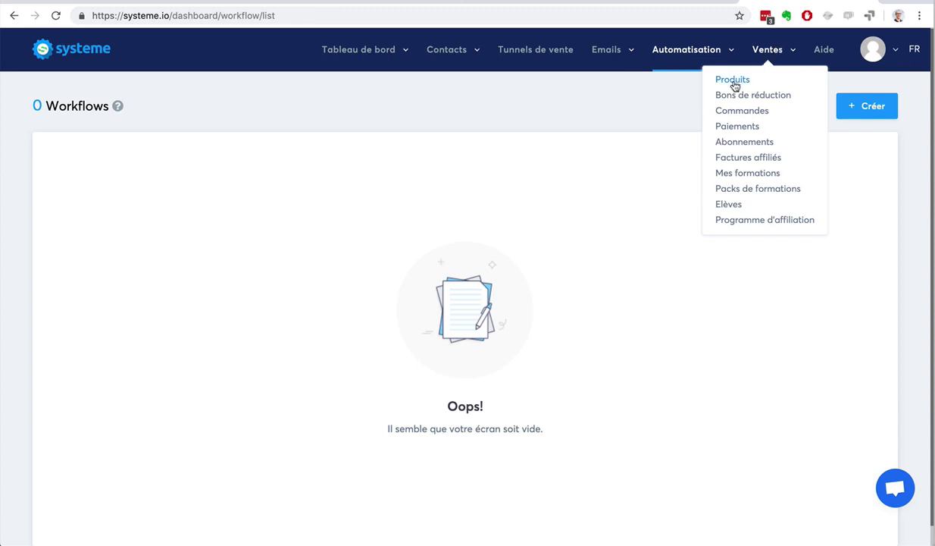
left_click(733, 80)
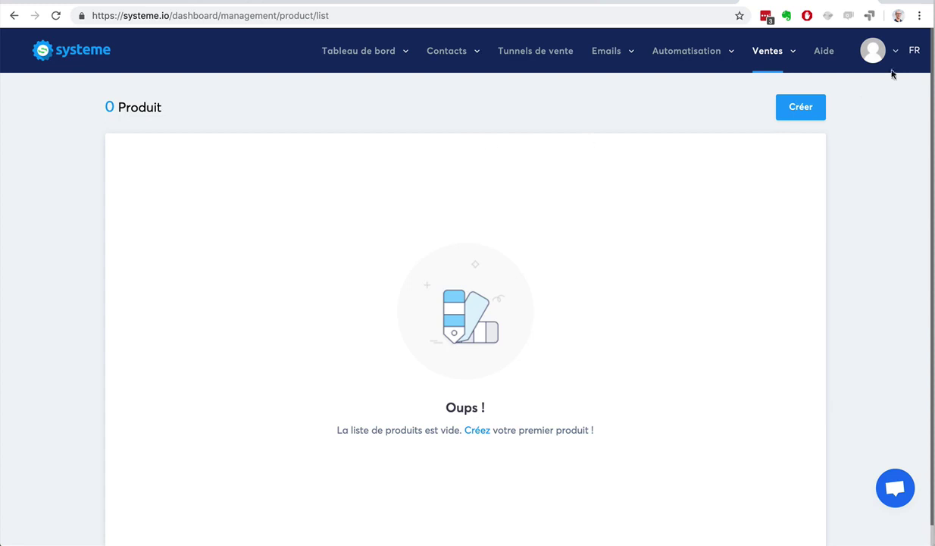
mouse_move(755, 60)
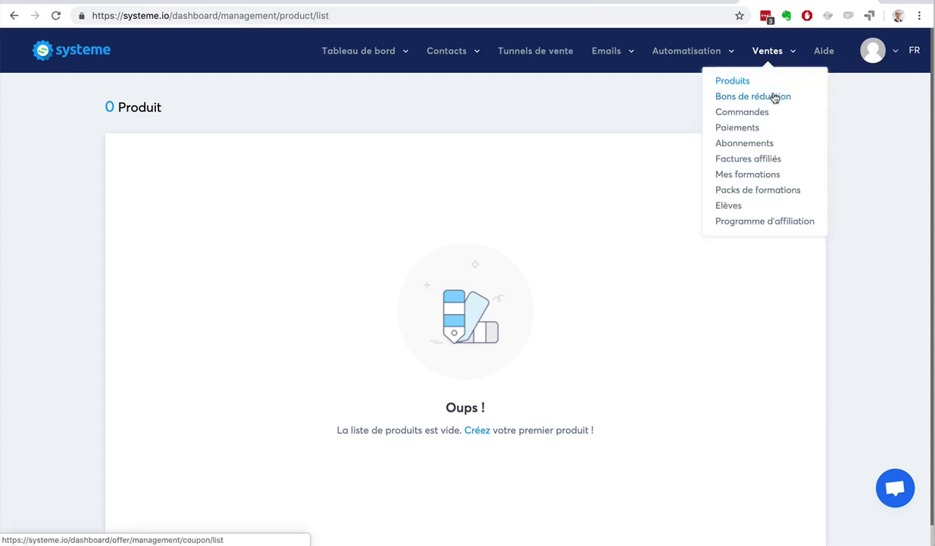
left_click(774, 99)
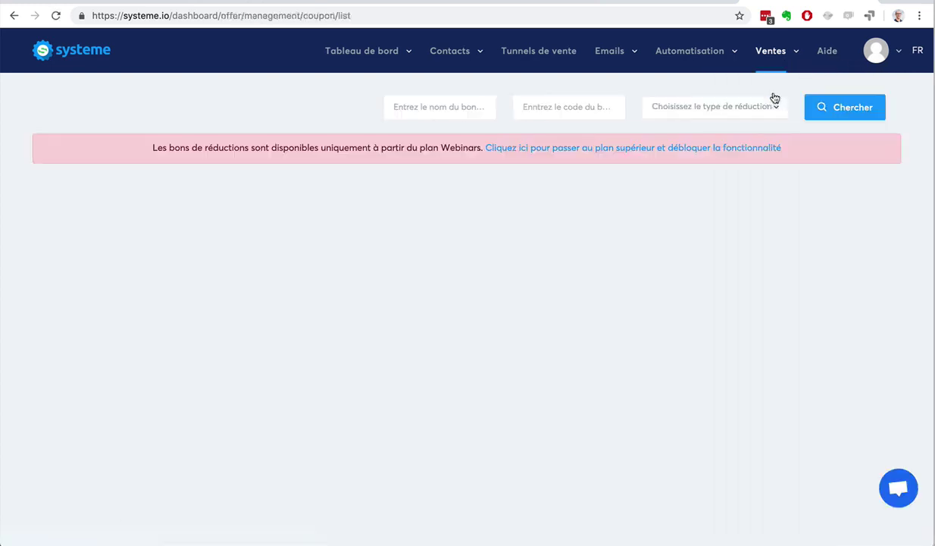
- View the orders list and the payments list in the sales section
mouse_move(771, 81)
left_click(750, 113)
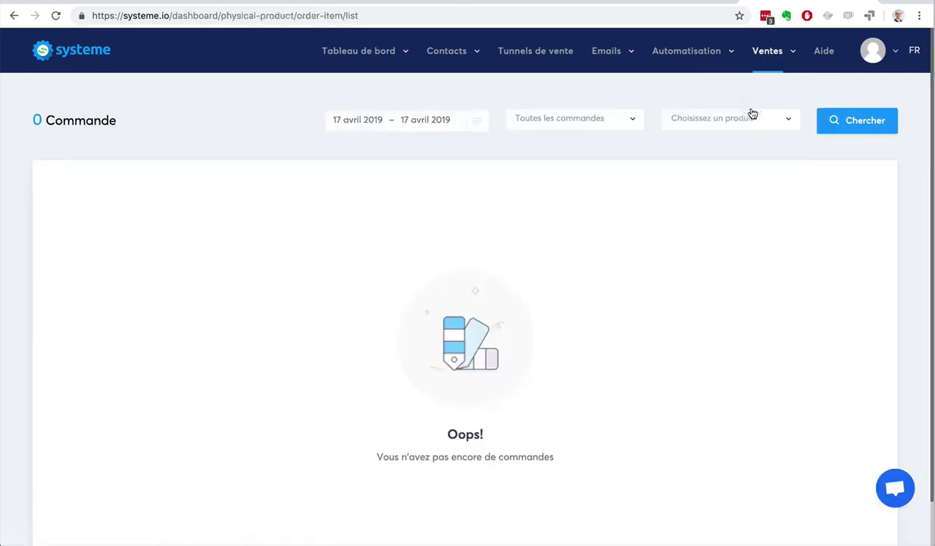
mouse_move(732, 61)
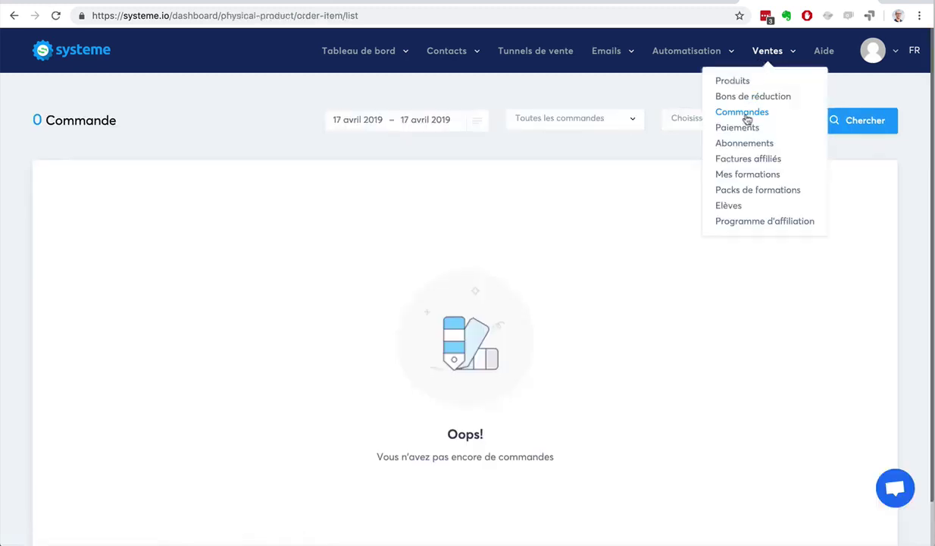
left_click(720, 127)
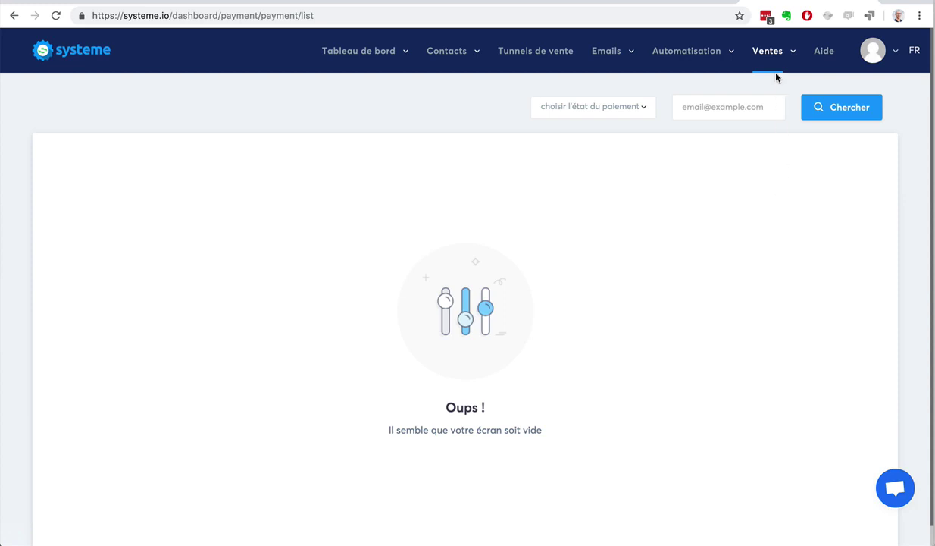
- View the subscriptions list and the affiliate invoices list in the sales section
left_click(767, 53)
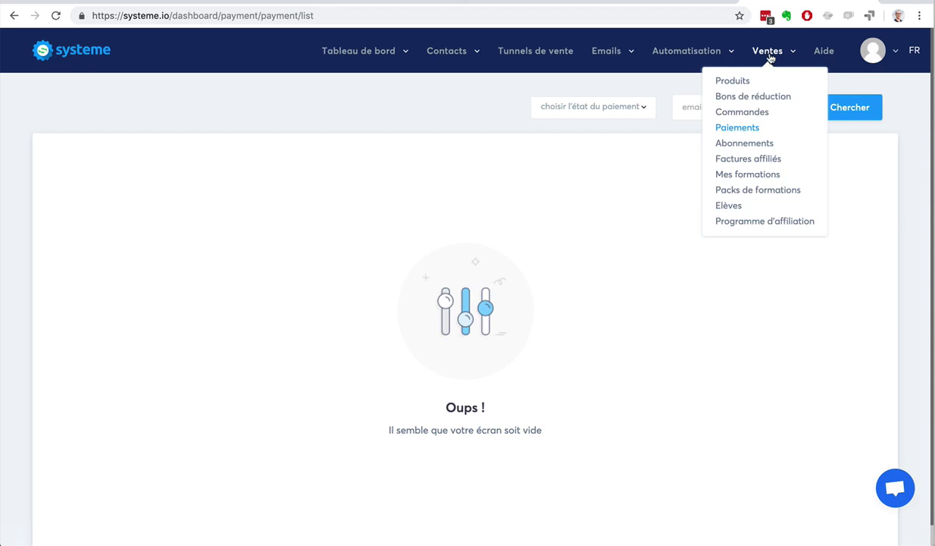
left_click(746, 142)
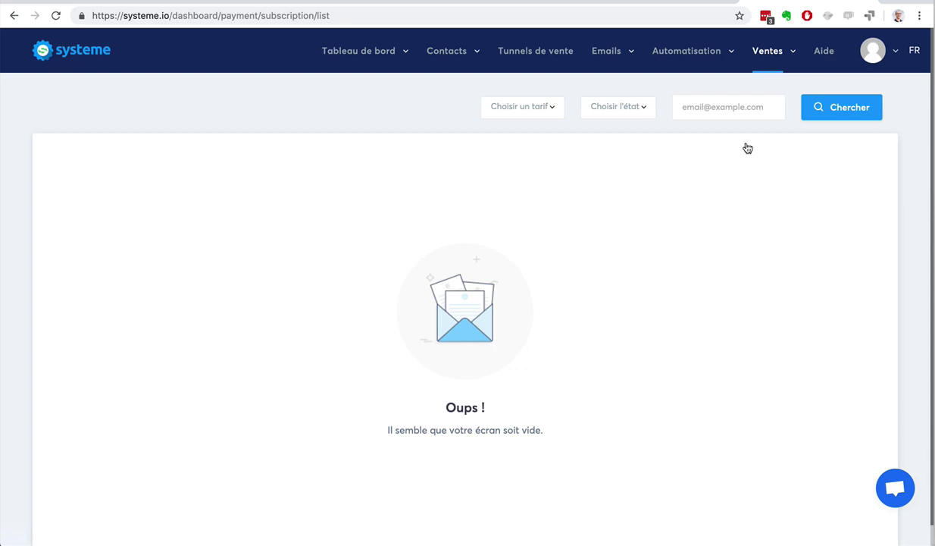
left_click(761, 61)
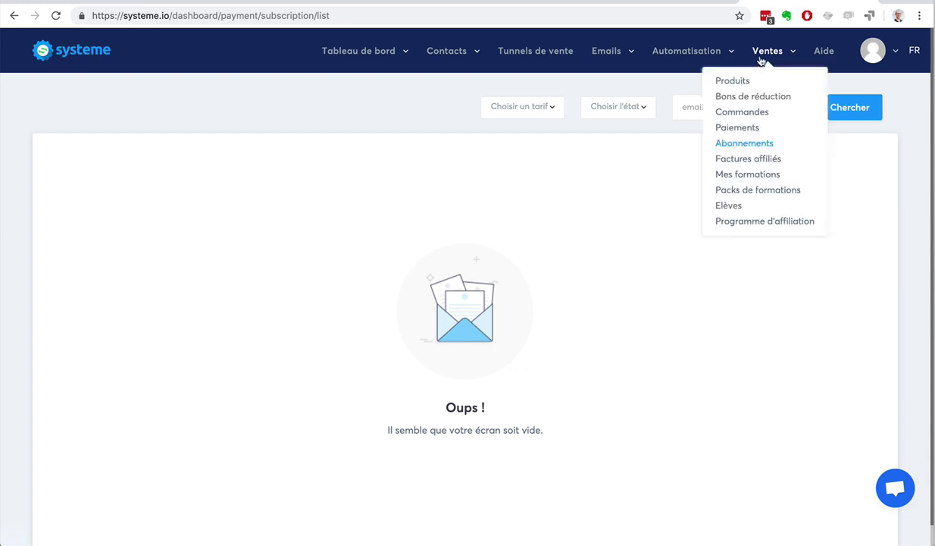
left_click(763, 158)
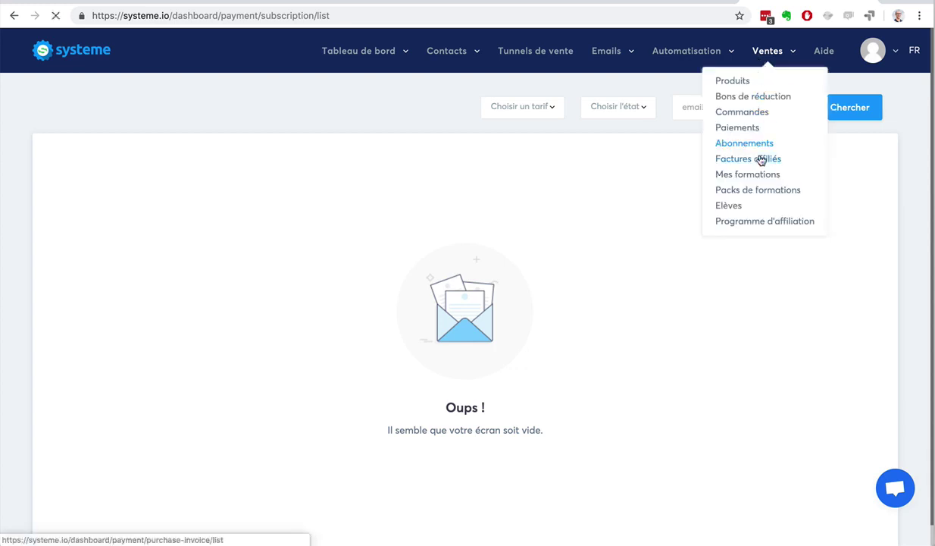
- View the list of training courses and the course bundles page
left_click(766, 51)
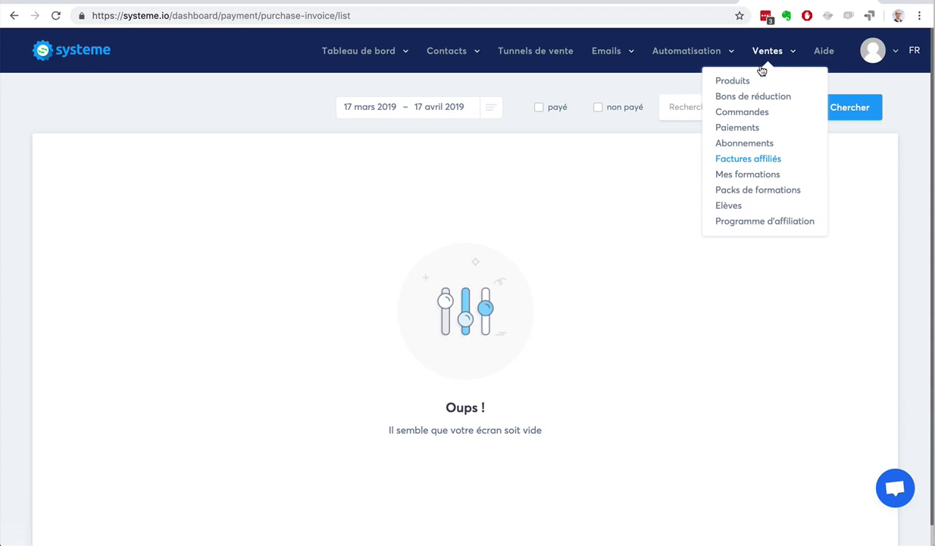
left_click(743, 176)
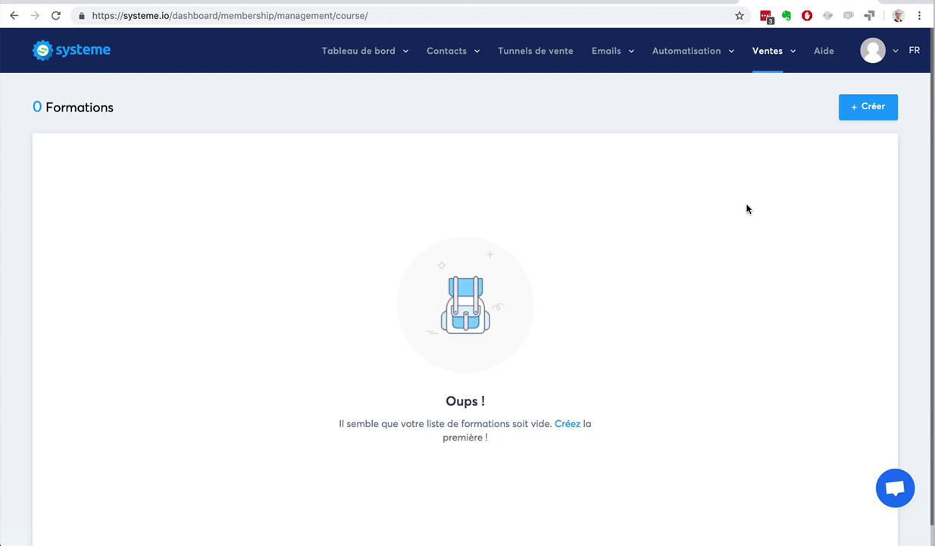
mouse_move(767, 50)
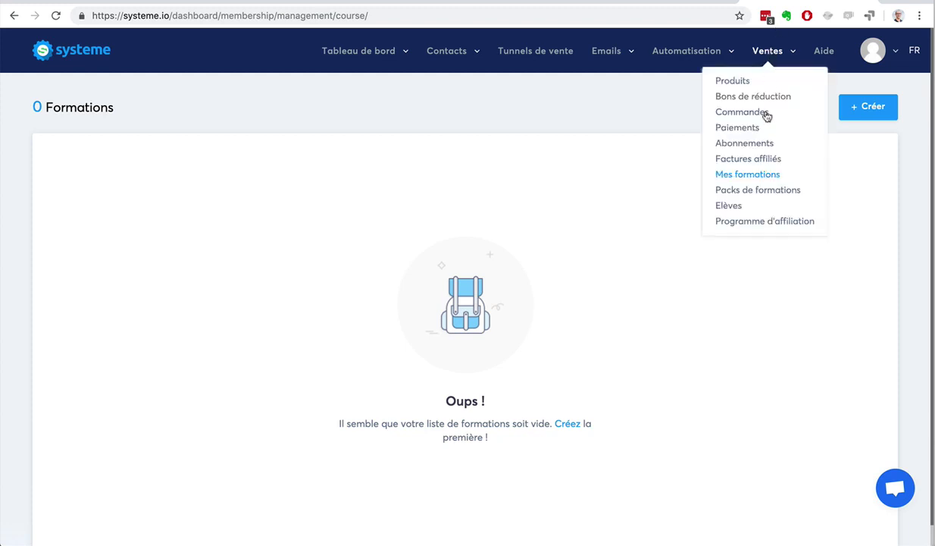
left_click(755, 191)
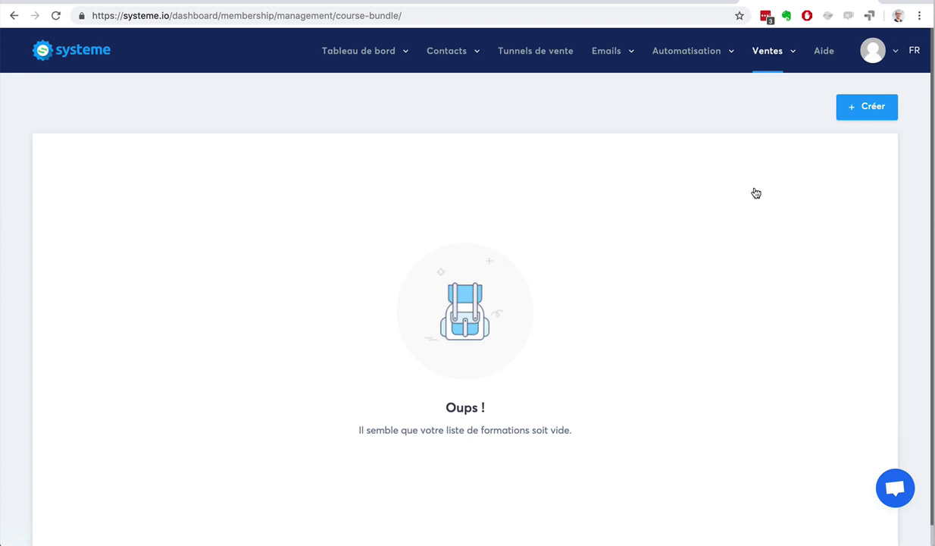
- View the students list and the affiliate program dashboard
mouse_move(761, 57)
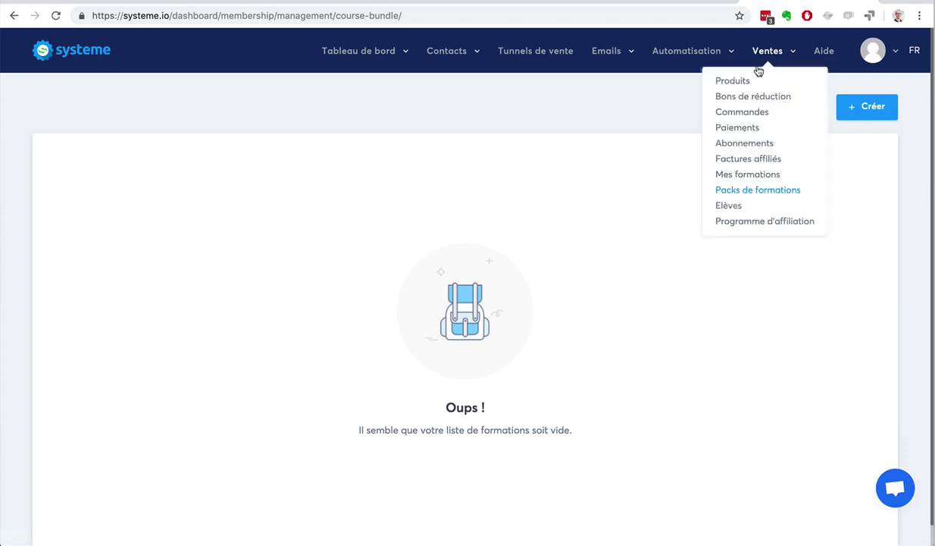
left_click(735, 208)
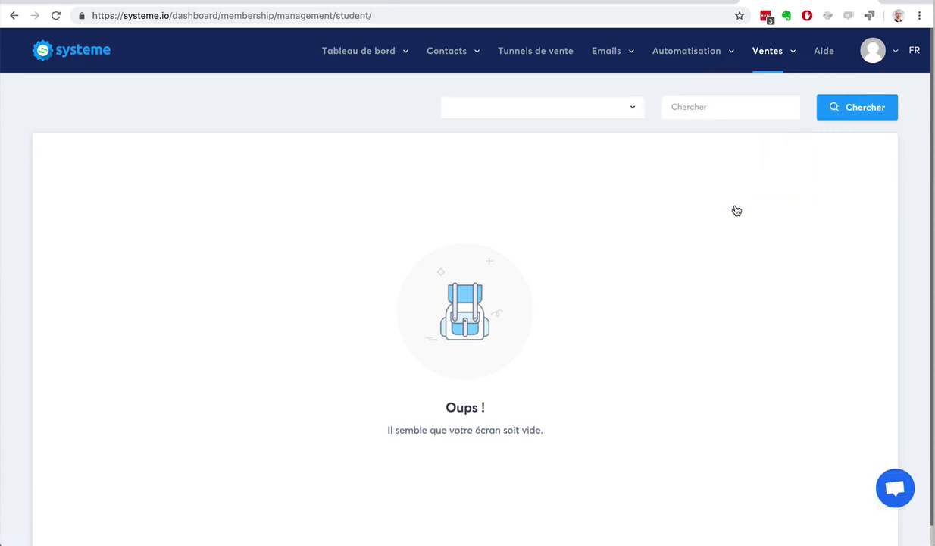
mouse_move(764, 62)
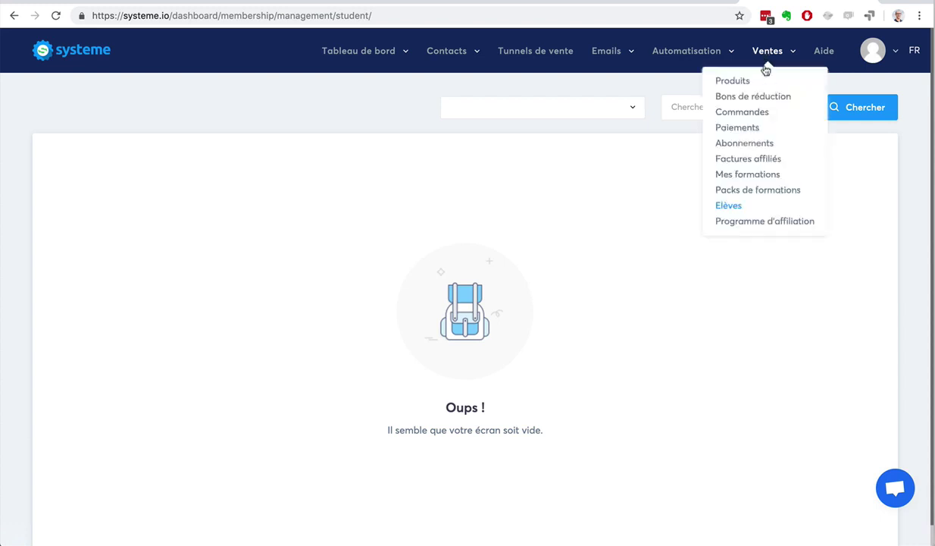
left_click(758, 222)
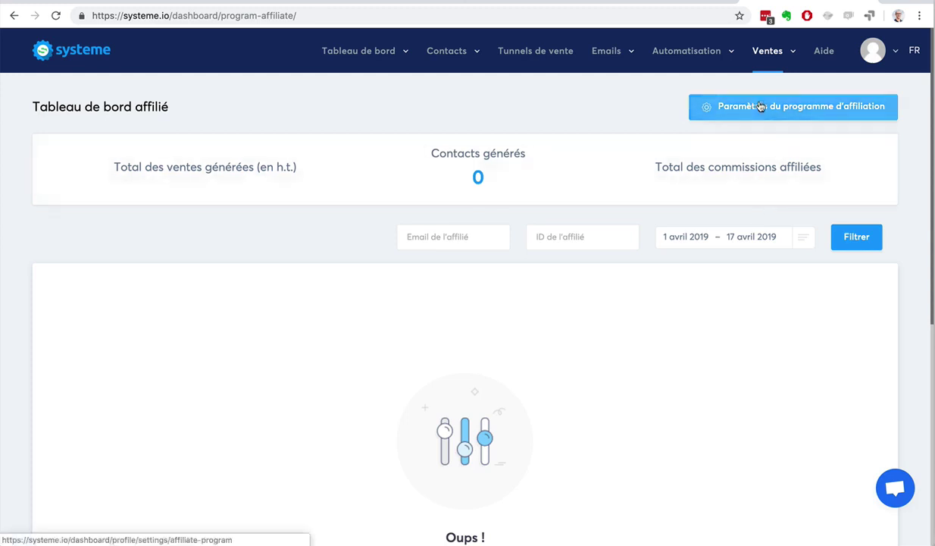
- Show the available profile and account settings options
mouse_move(888, 51)
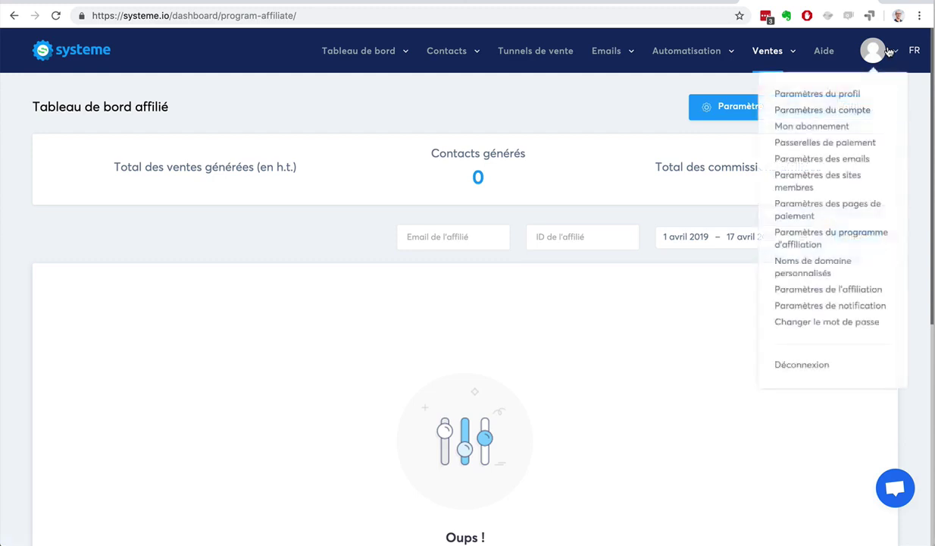